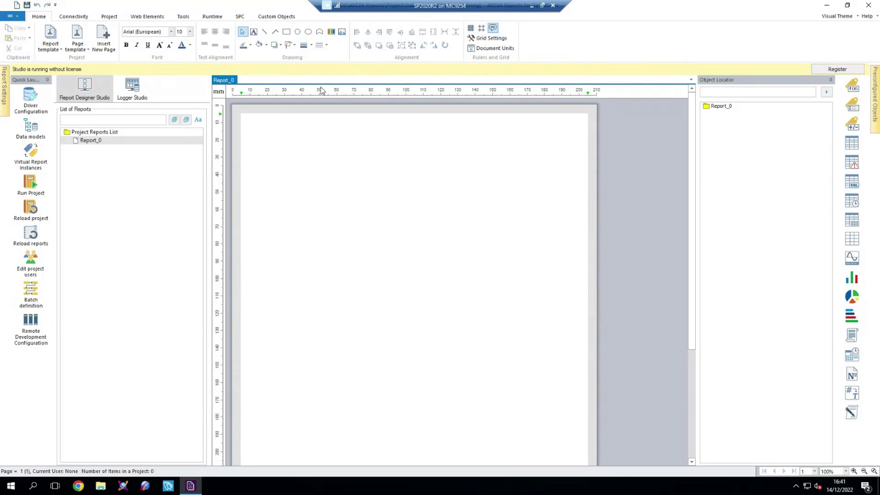
# Add an AVEVA InSight (Cloud Historian) driver named Insight and open its connection settings
pyautogui.click(32, 98)
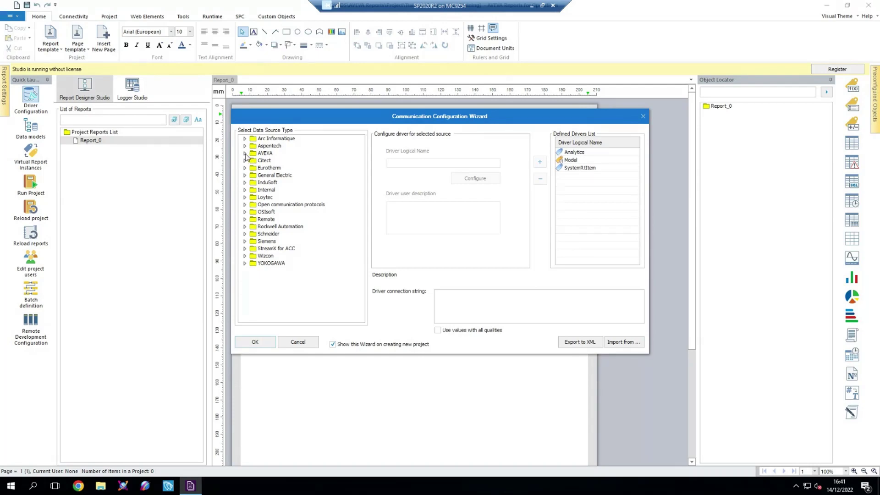
pyautogui.click(245, 154)
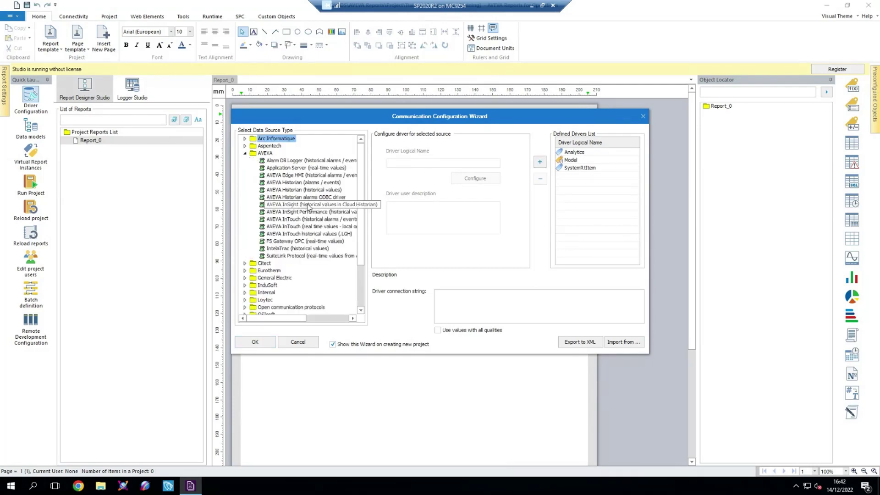
pyautogui.click(343, 207)
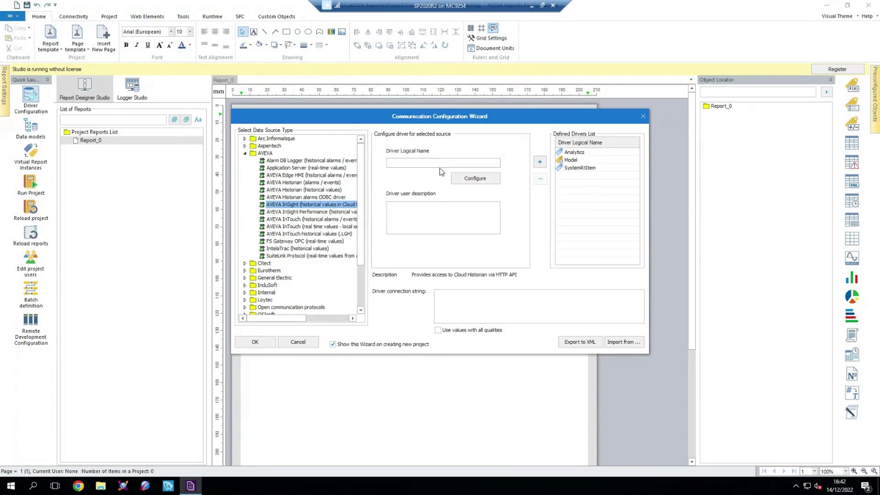
pyautogui.click(440, 165)
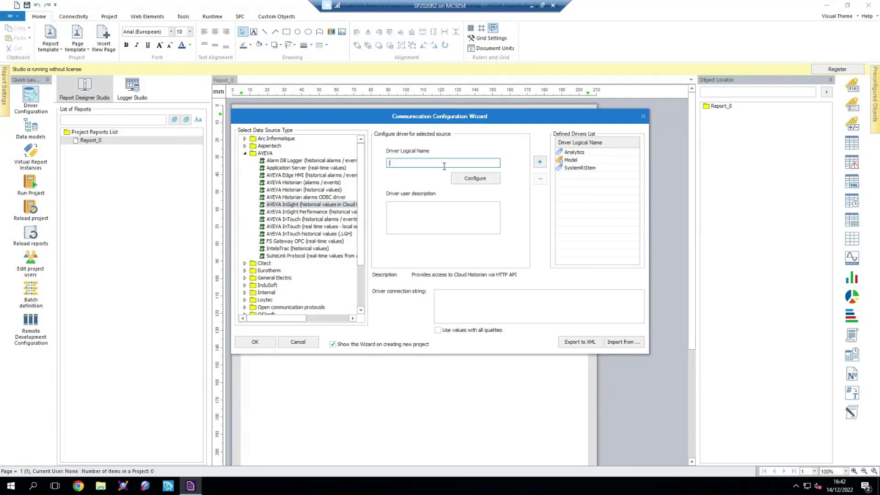
pyautogui.write('Insight')
pyautogui.click(475, 178)
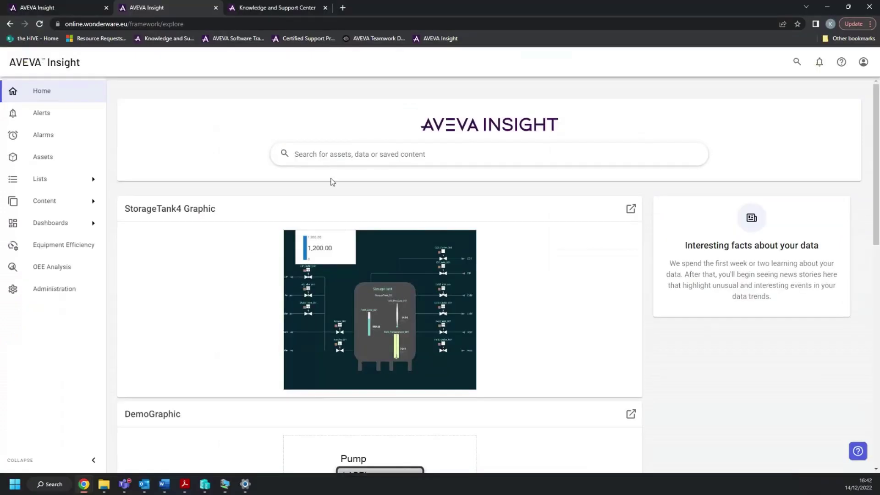
# Copy the Basic Authentication endpoint URL from Insight's Administration > Integration Settings > REST API page
pyautogui.click(53, 293)
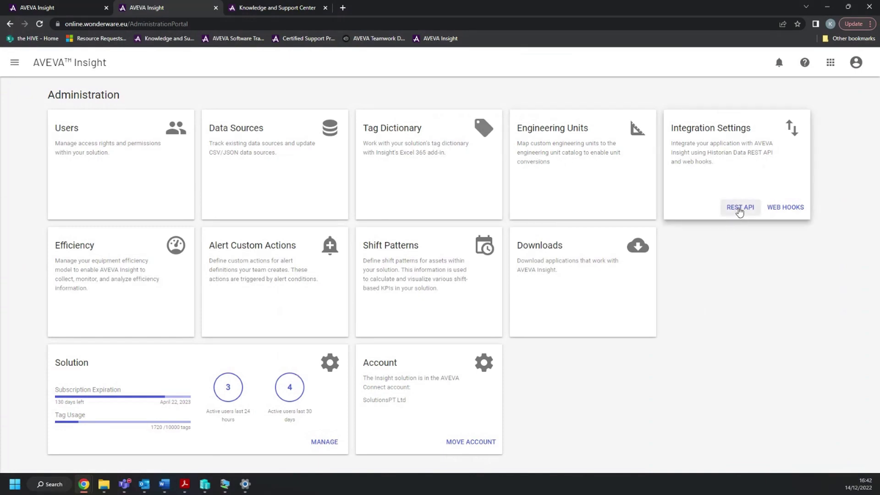
pyautogui.click(740, 210)
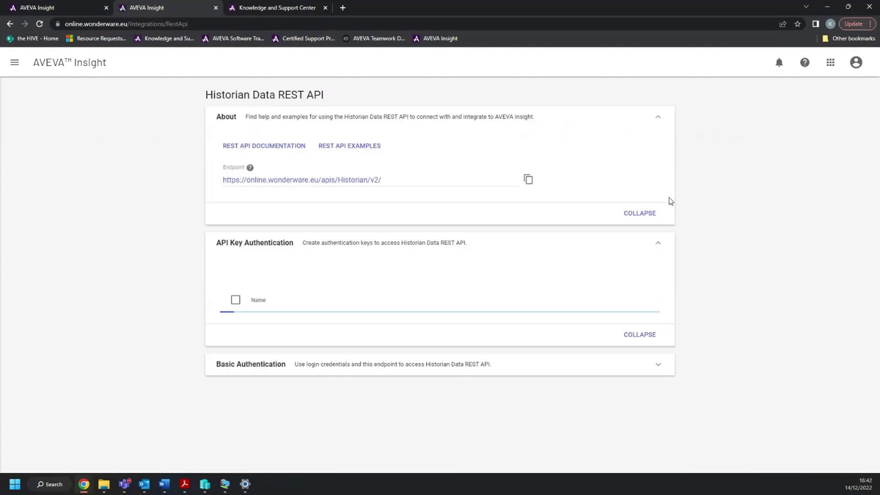
pyautogui.scroll(-3, 439, 238)
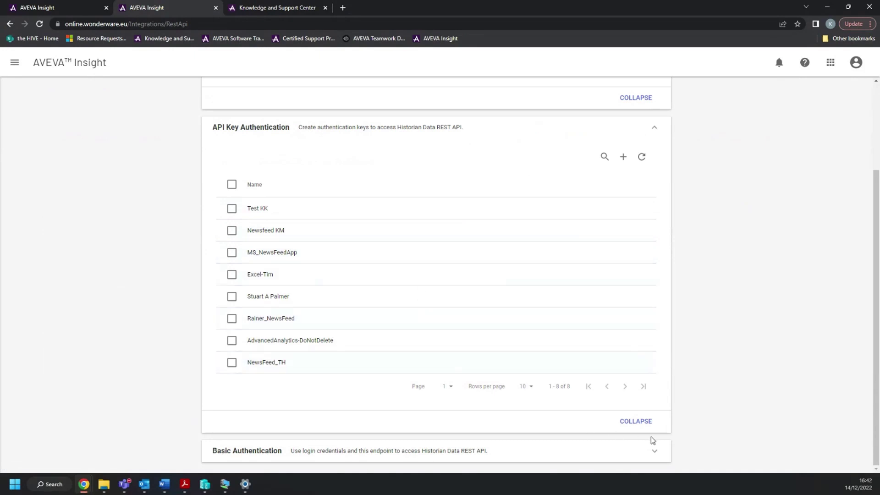
pyautogui.click(654, 460)
pyautogui.scroll(-2, 506, 356)
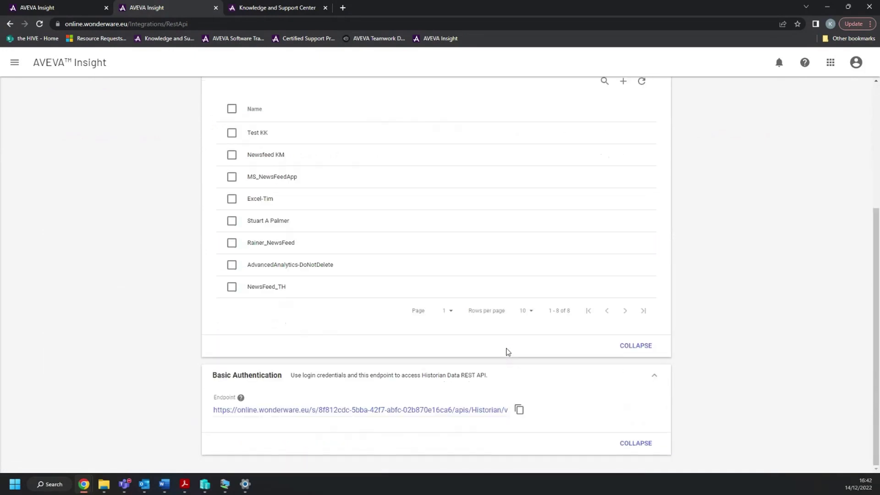
pyautogui.click(520, 414)
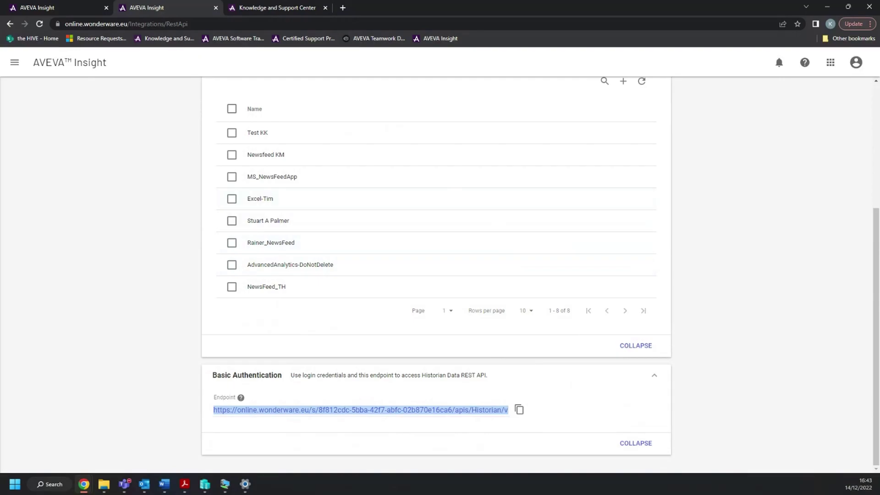
# Paste the endpoint as the InSight Server Root and enter the account user name and password
pyautogui.hotkey('alt', 'Tab')
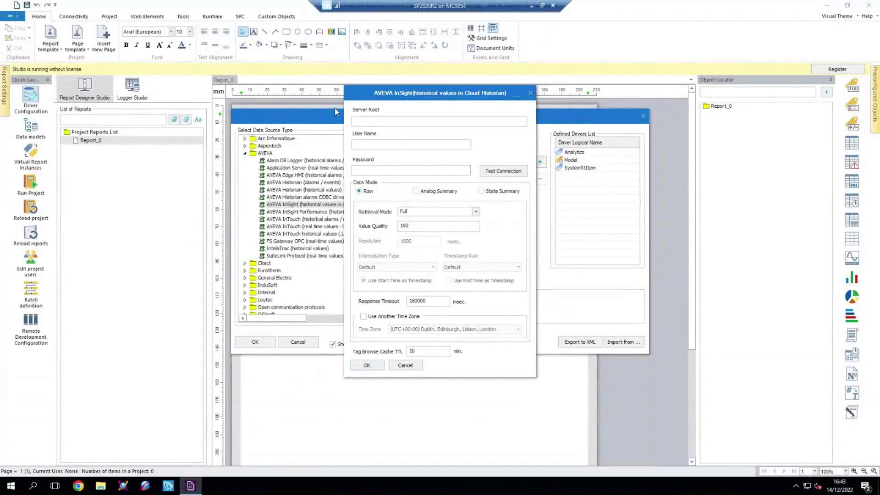
pyautogui.click(395, 123)
pyautogui.hotkey('ctrl', 'v')
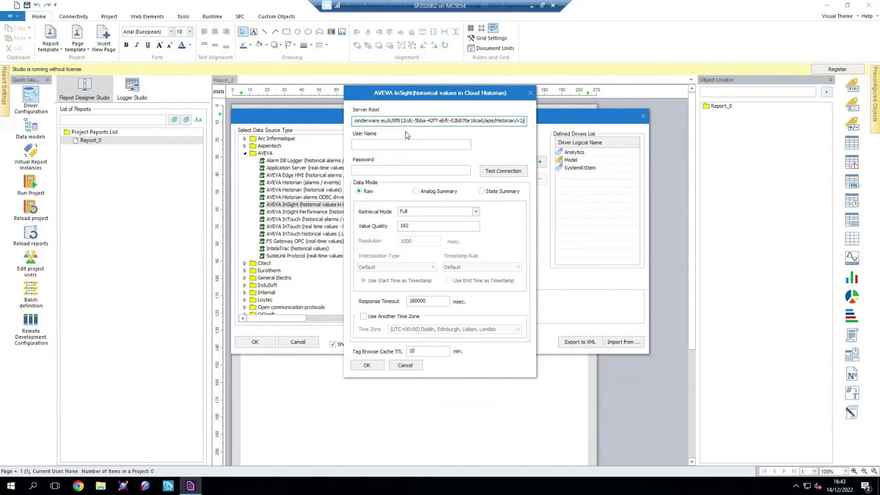
pyautogui.click(392, 144)
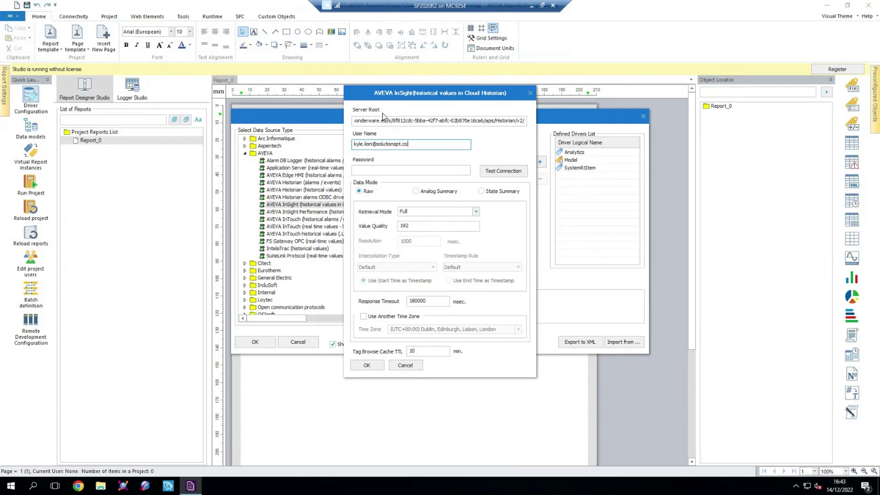
pyautogui.click(418, 170)
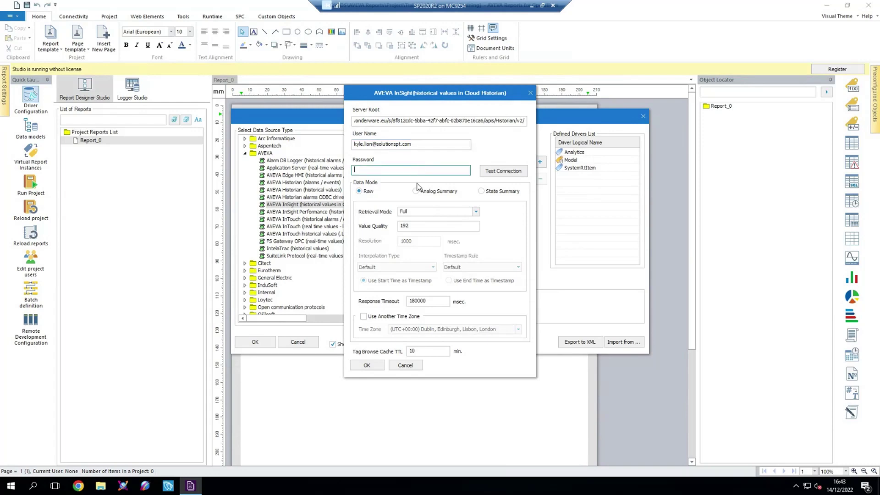
pyautogui.write('•••••••••••••••')
# Test the Insight connection, acknowledge the success message, and save the driver settings
pyautogui.click(504, 174)
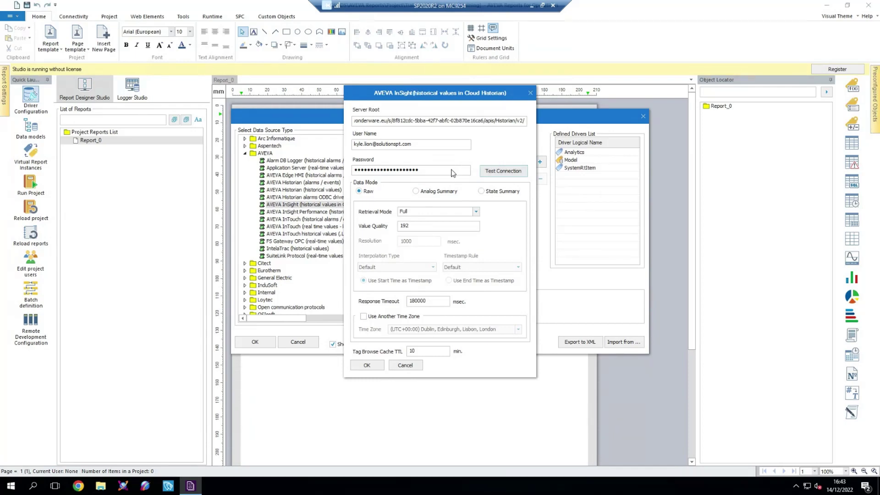
pyautogui.click(489, 174)
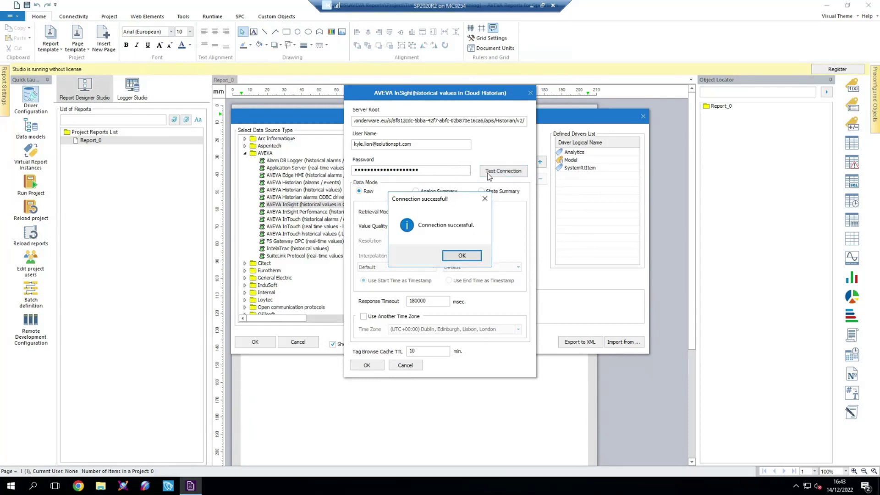
pyautogui.click(463, 256)
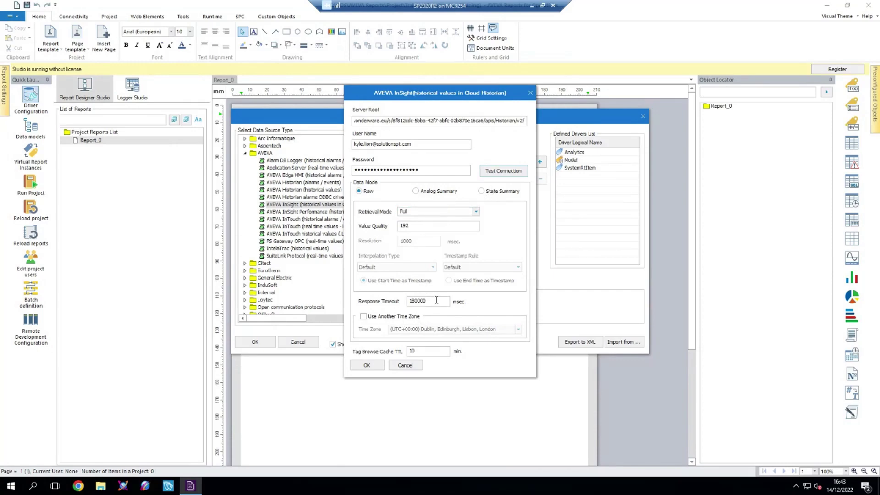
pyautogui.click(377, 367)
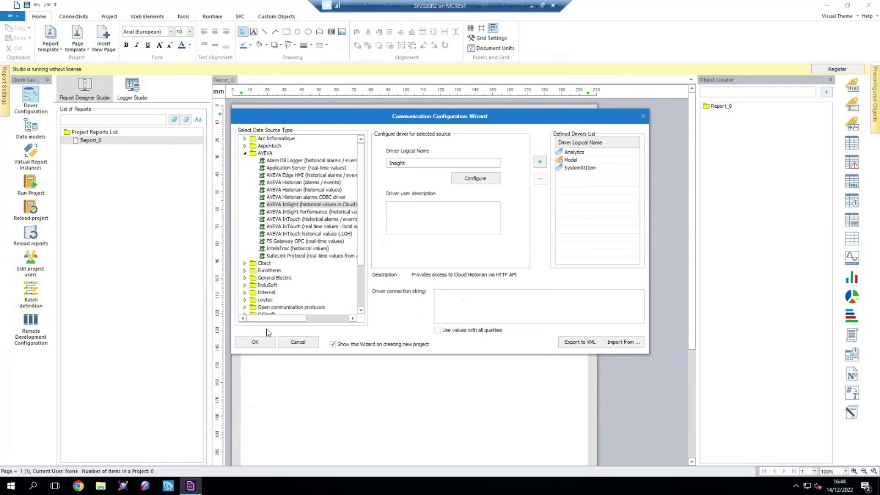
# Add Insight to the Defined Drivers List and close the Communication Configuration Wizard
pyautogui.click(541, 162)
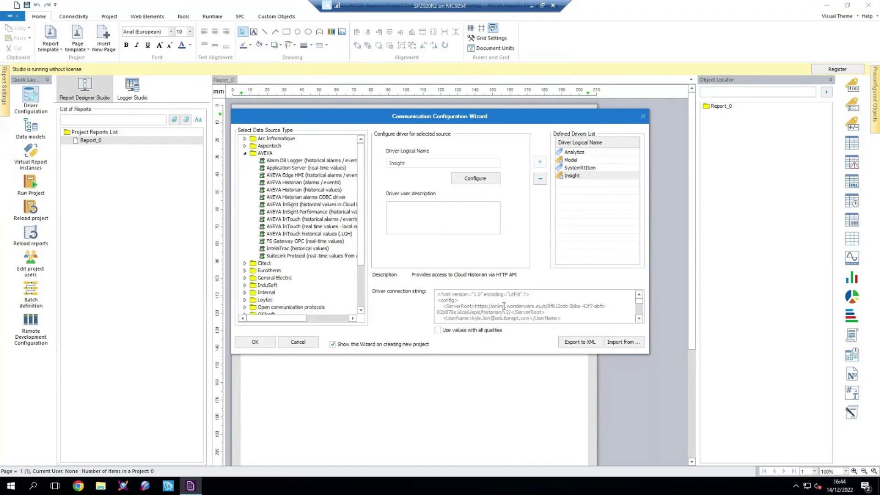
pyautogui.click(256, 342)
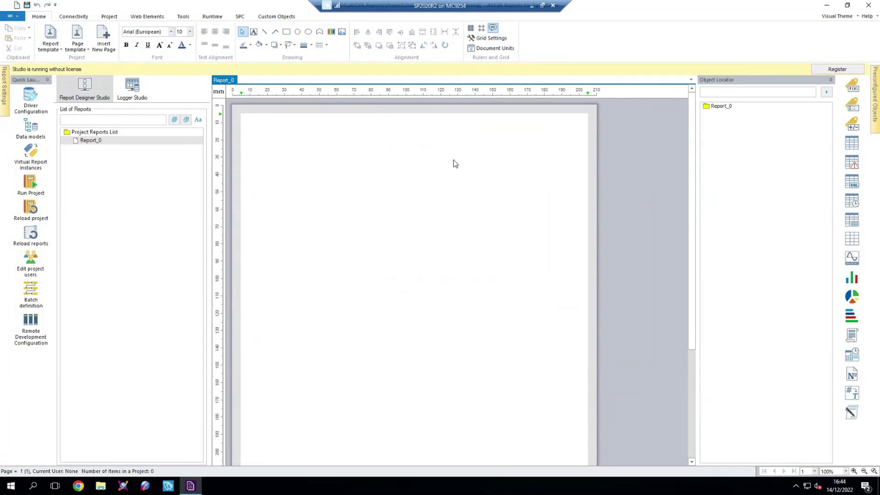
# Draw a SingleData box near the page's top-left, name it, and pick Insight as its source
pyautogui.click(854, 88)
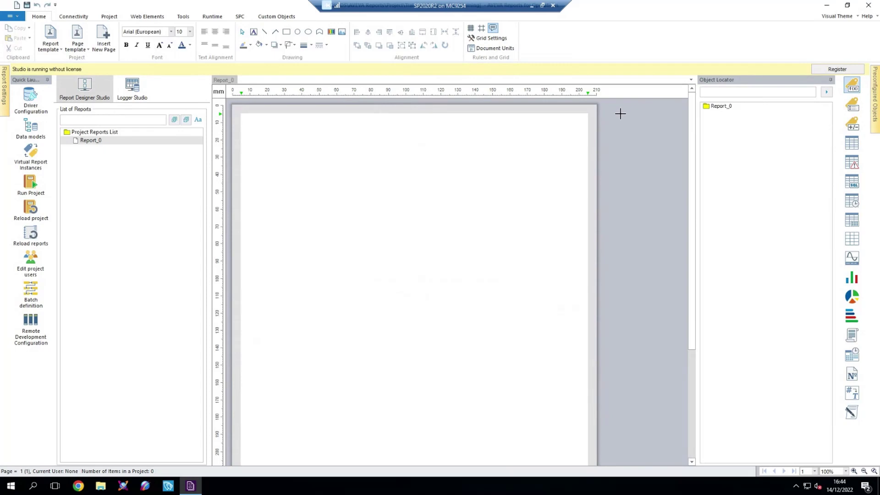
pyautogui.moveTo(301, 137); pyautogui.dragTo(343, 147)
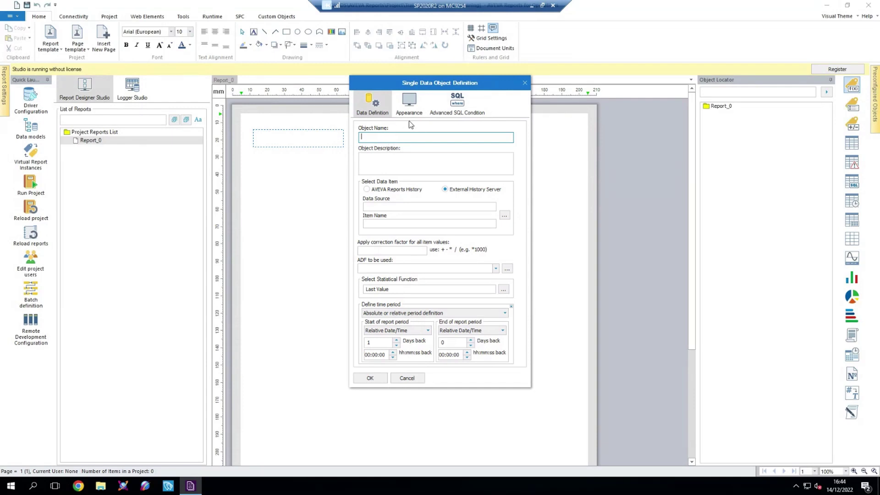
pyautogui.write('SingleData')
pyautogui.click(504, 217)
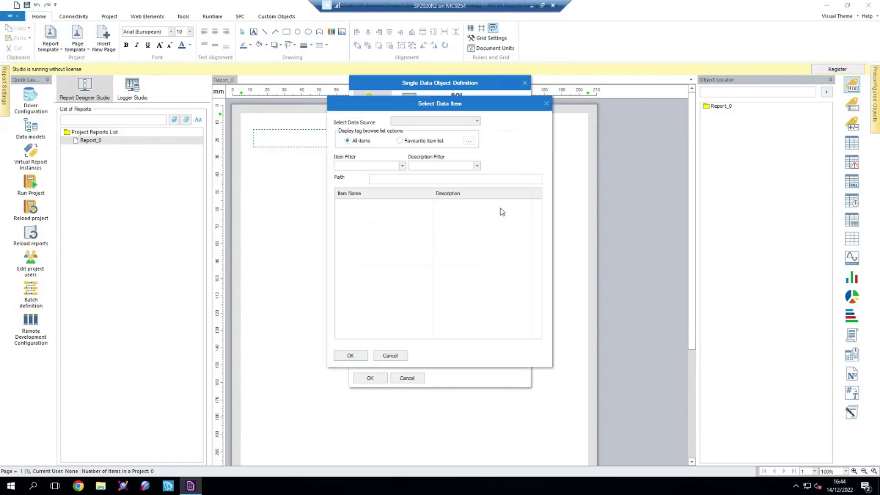
pyautogui.click(434, 120)
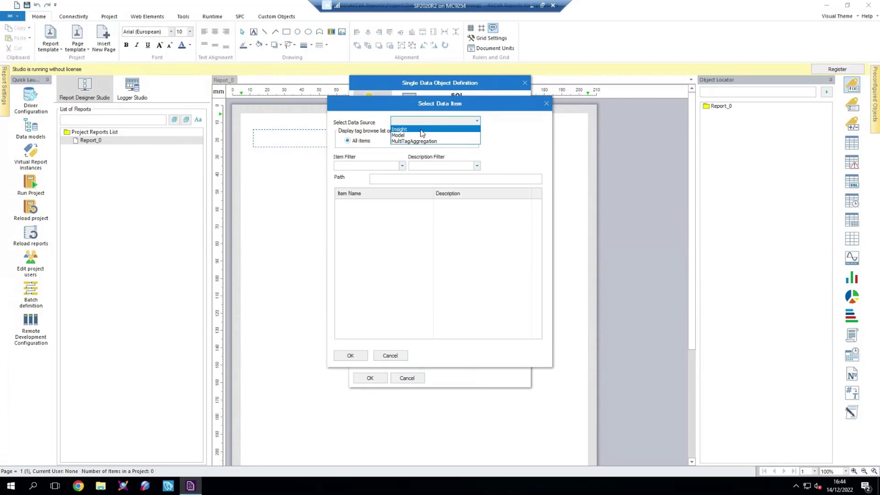
pyautogui.click(422, 130)
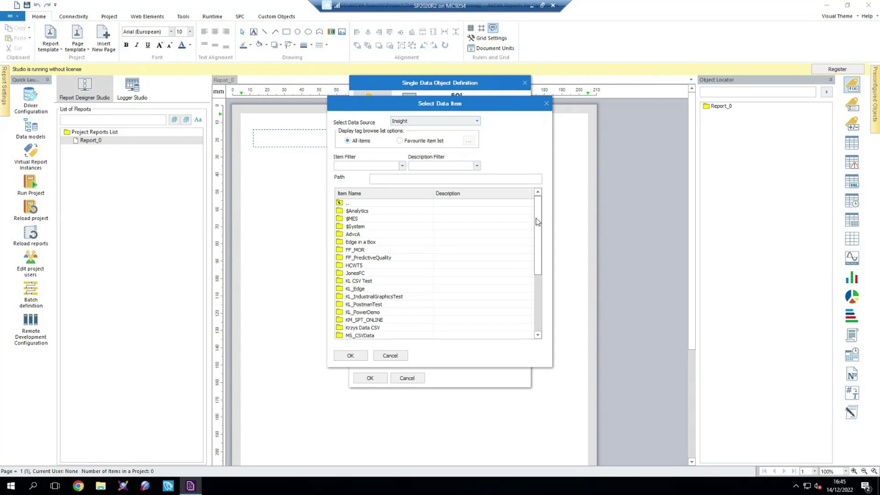
pyautogui.moveTo(539, 228); pyautogui.dragTo(537, 269)
# Bind the SingleData value to KL_PowerDemo/DoughBin_001.Weight and confirm the object
pyautogui.click(356, 235)
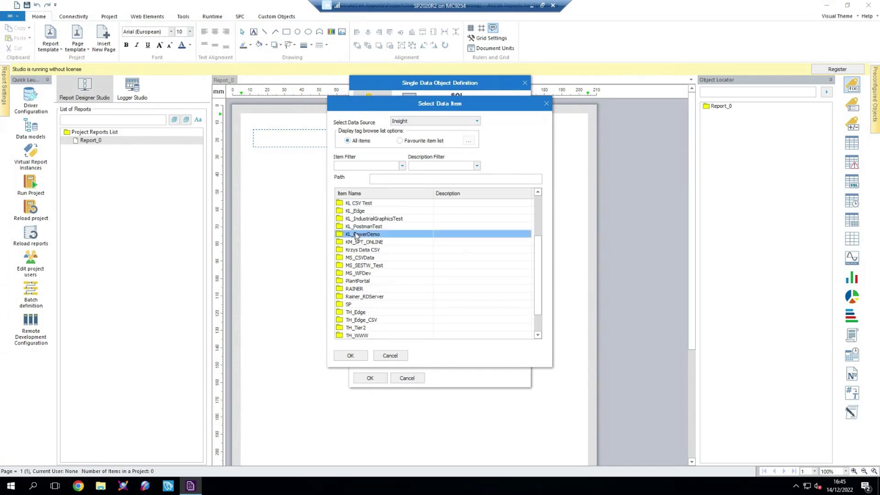
pyautogui.click(350, 356)
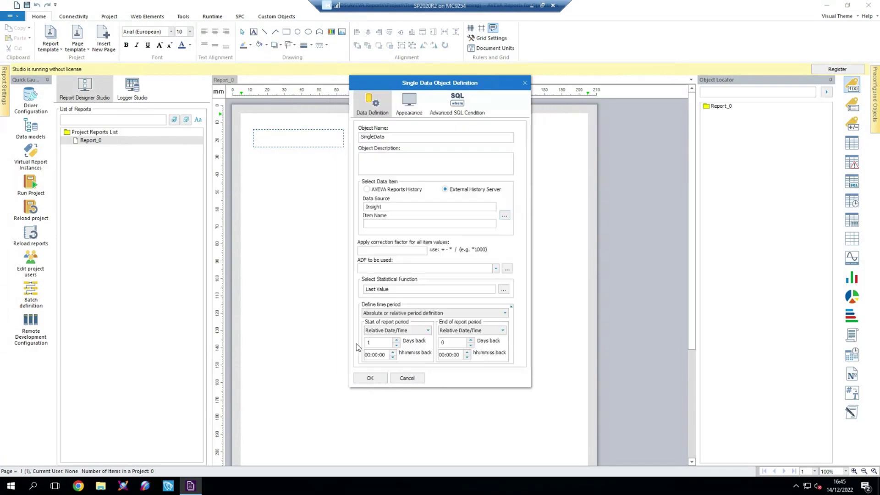
pyautogui.click(383, 204)
pyautogui.doubleClick(363, 296)
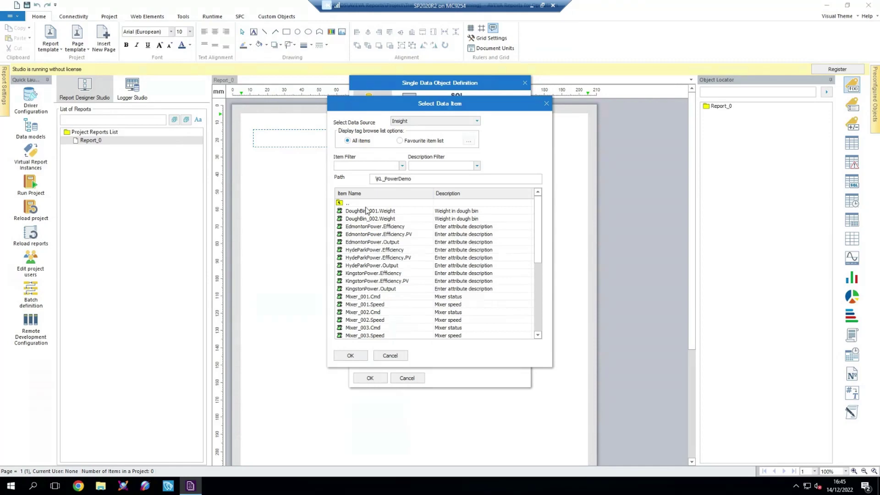
pyautogui.doubleClick(379, 212)
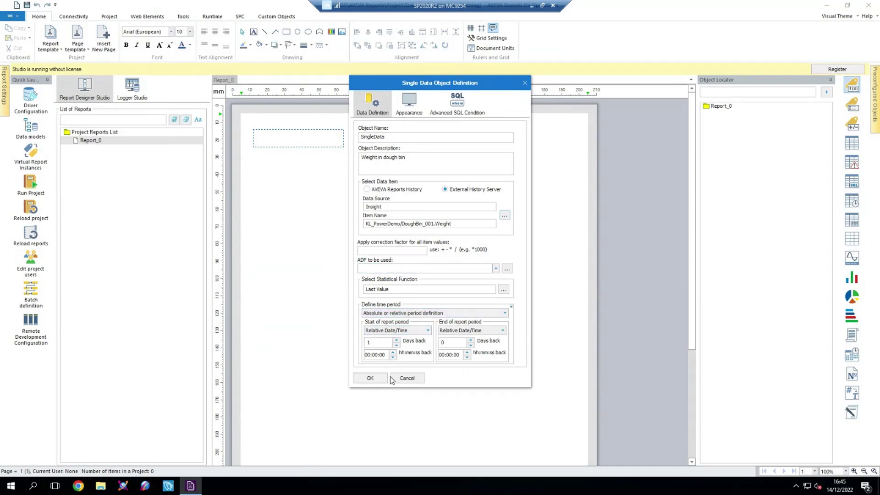
pyautogui.click(370, 379)
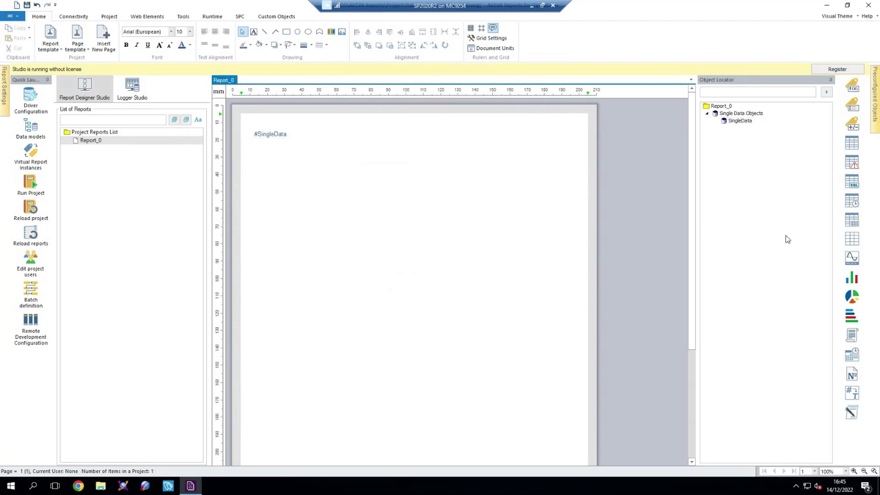
pyautogui.click(852, 258)
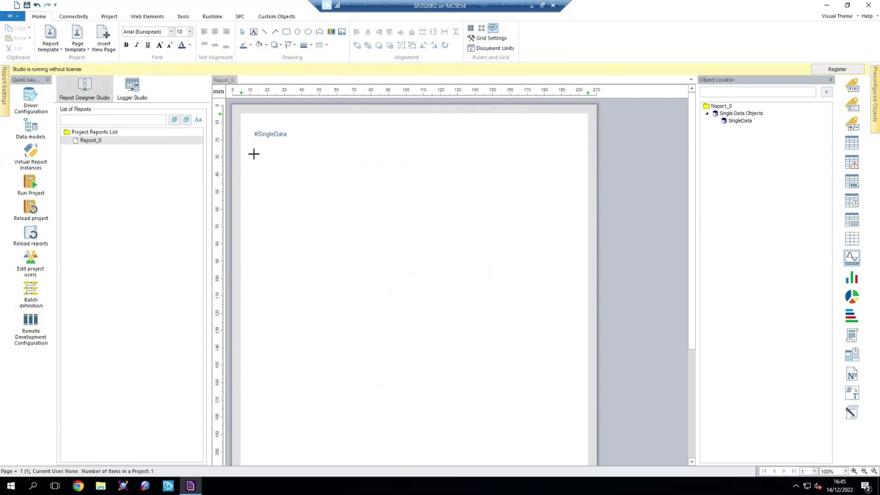
pyautogui.press('Escape')
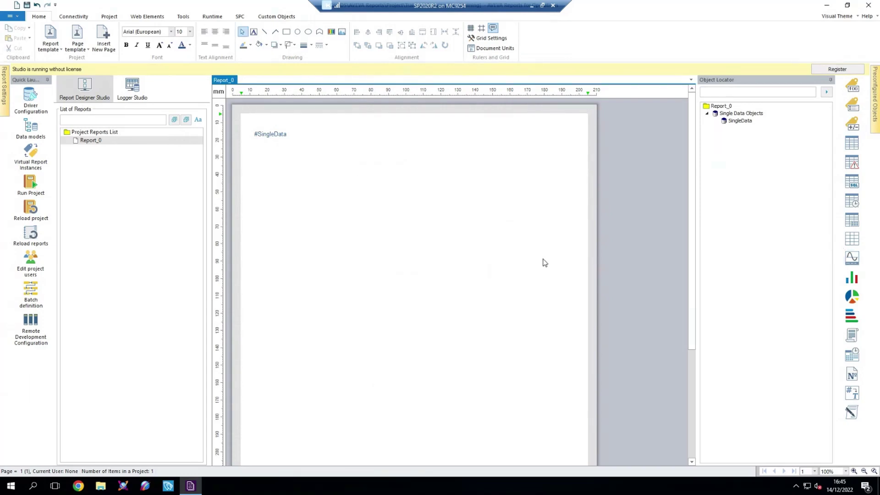
# Draw a trend chart of DoughBin_001.Weight and DoughBin_002.Weight below the single value, then shrink it
pyautogui.click(852, 258)
pyautogui.moveTo(255, 163); pyautogui.dragTo(566, 347)
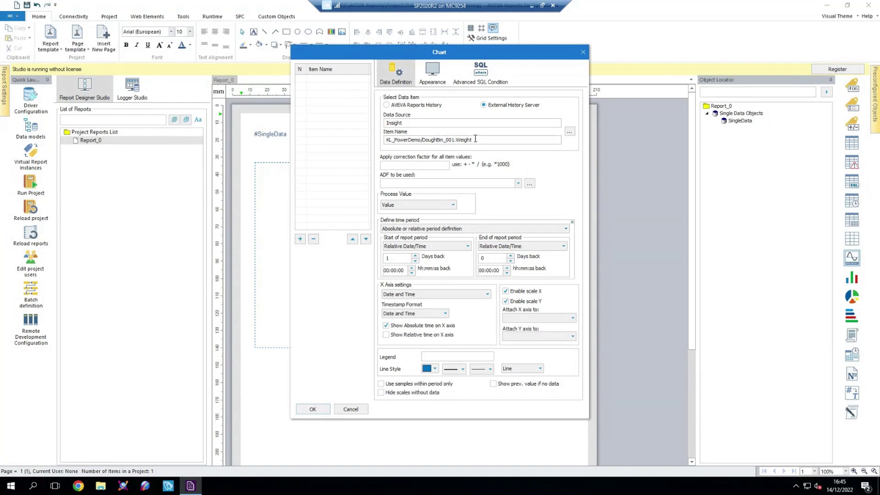
pyautogui.click(301, 239)
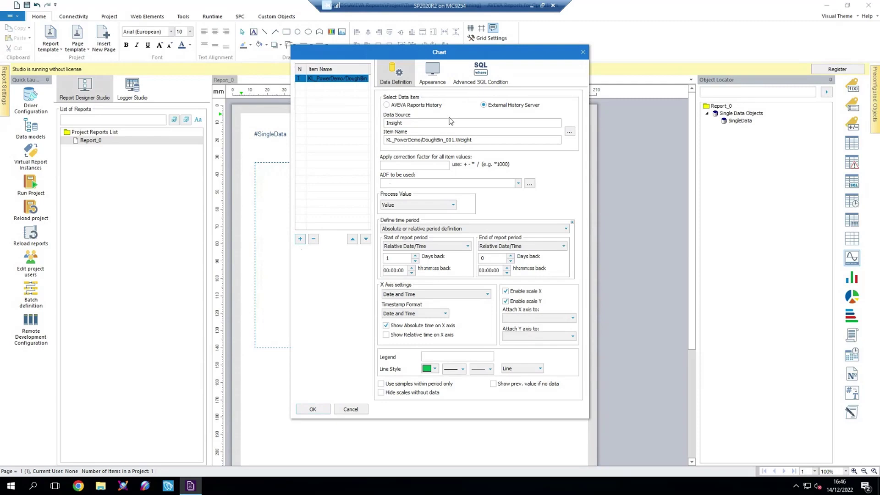
pyautogui.click(569, 132)
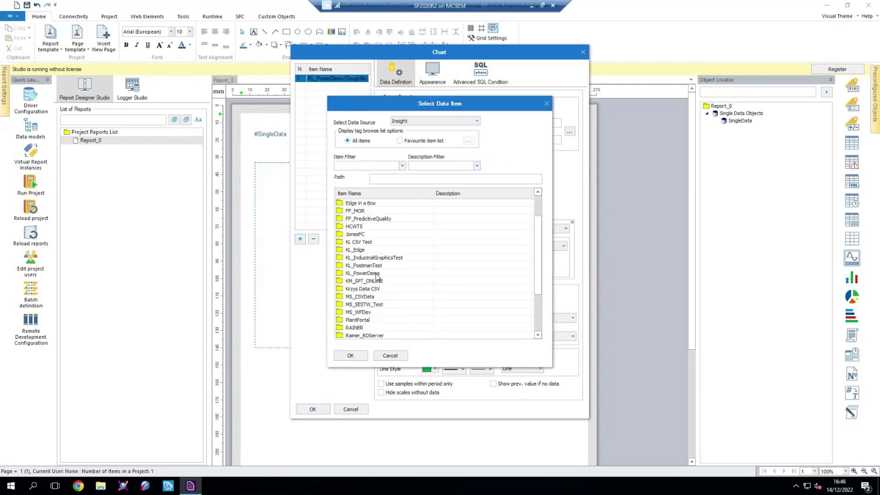
pyautogui.doubleClick(376, 274)
pyautogui.doubleClick(382, 219)
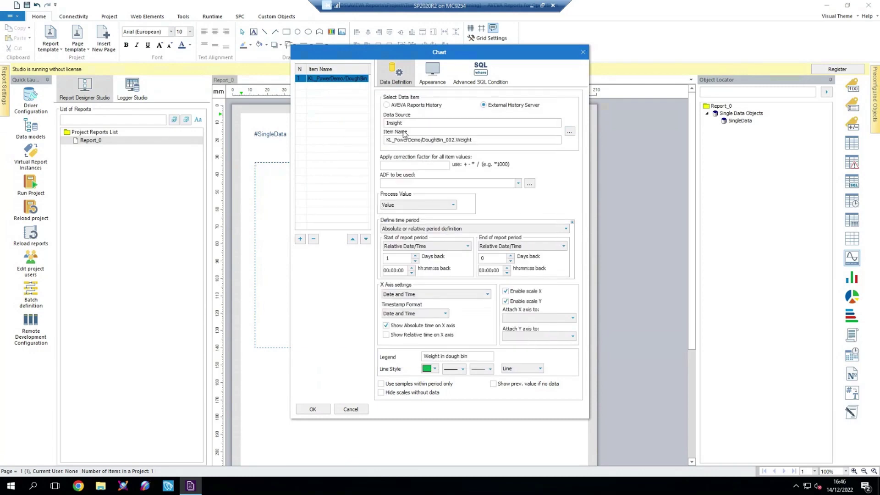
pyautogui.click(302, 240)
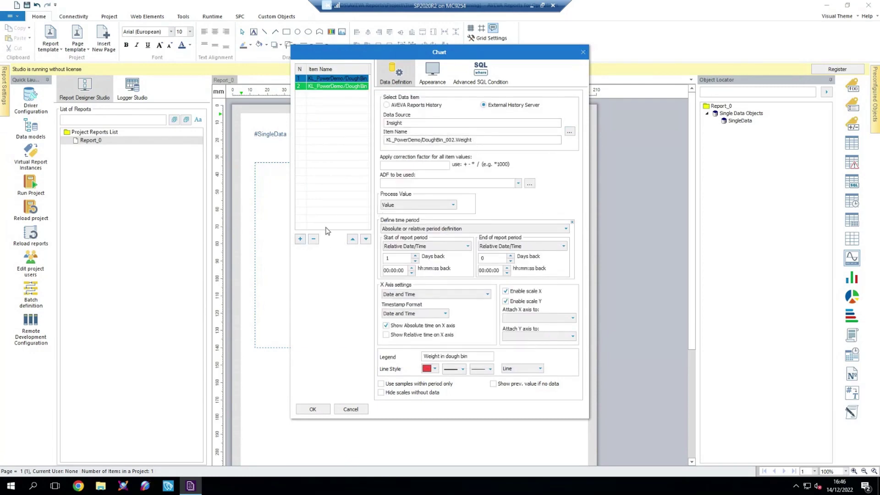
pyautogui.click(318, 409)
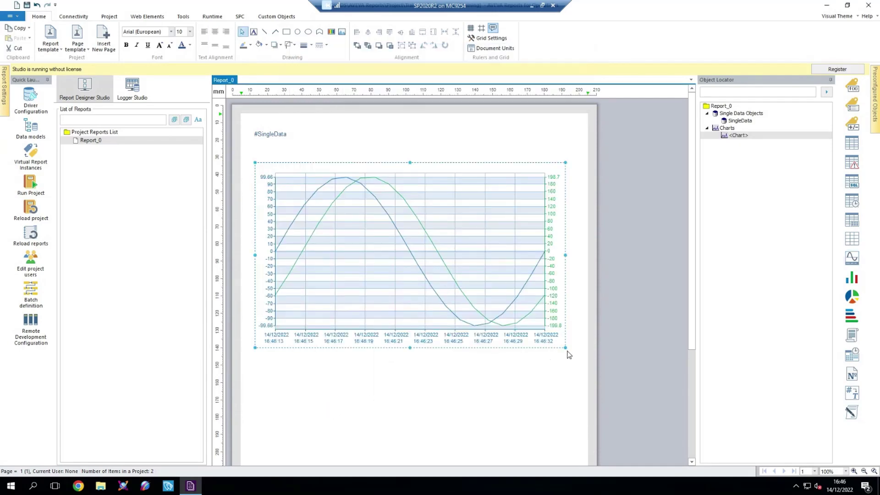
pyautogui.moveTo(566, 348); pyautogui.dragTo(540, 312)
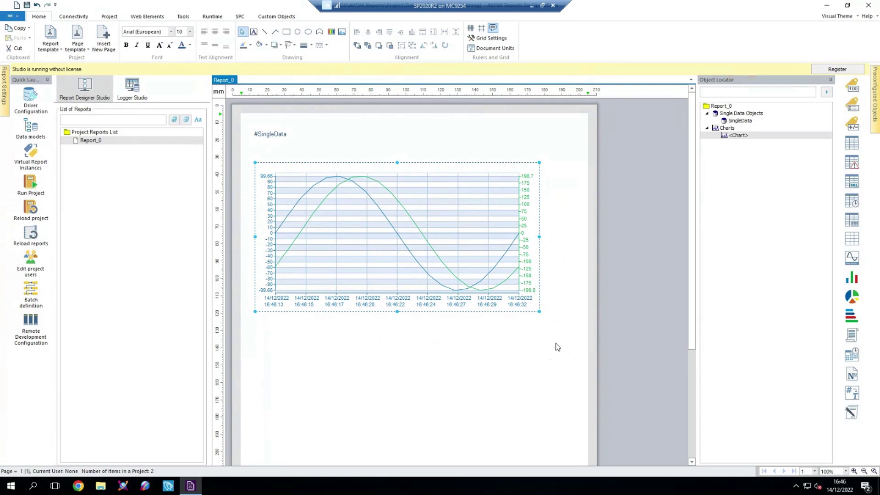
# Draw an Automatic Statistical Table under the chart listing Insight KL_PowerDemo DoughBin_001.Weight and DoughBin_002.Weight
pyautogui.click(852, 219)
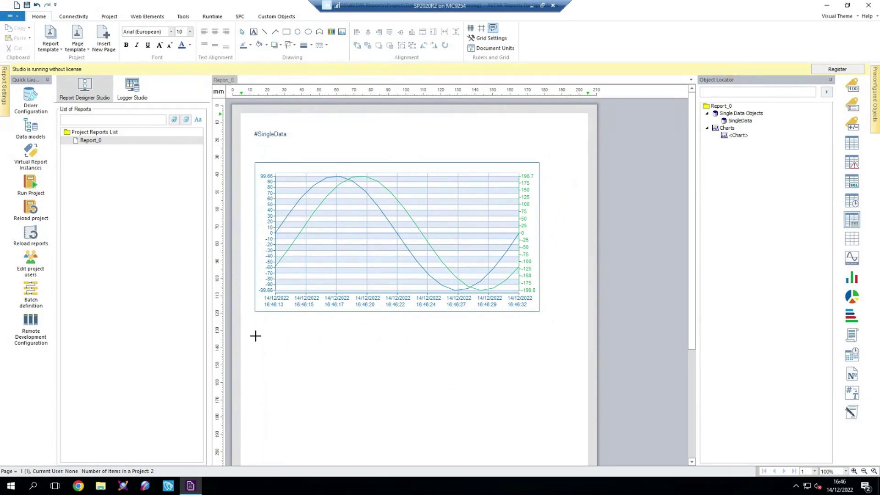
pyautogui.moveTo(255, 331); pyautogui.dragTo(547, 431)
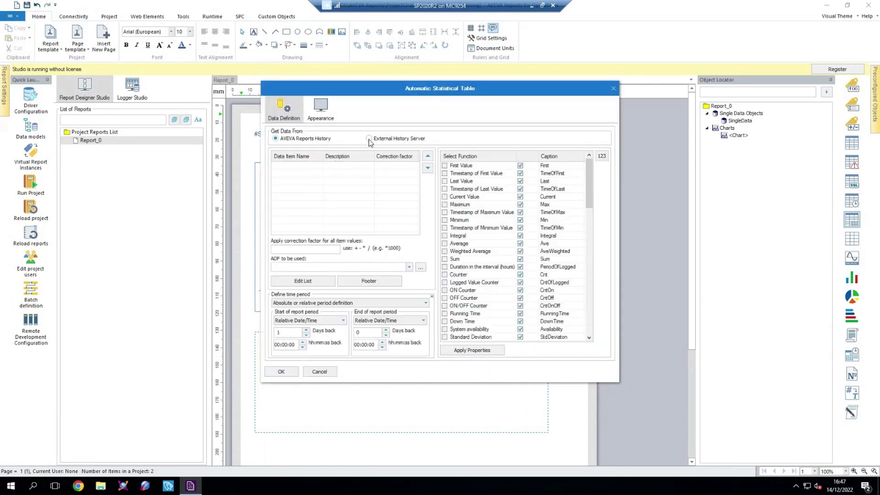
pyautogui.click(307, 281)
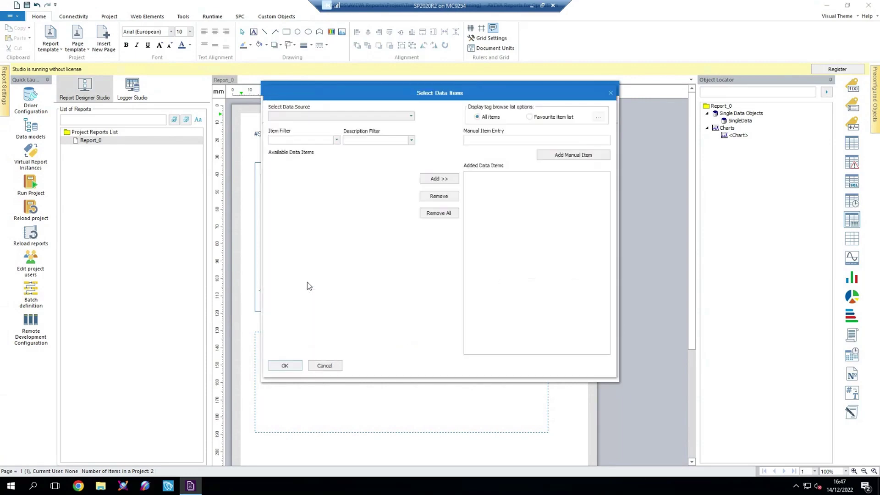
pyautogui.click(356, 116)
pyautogui.click(322, 129)
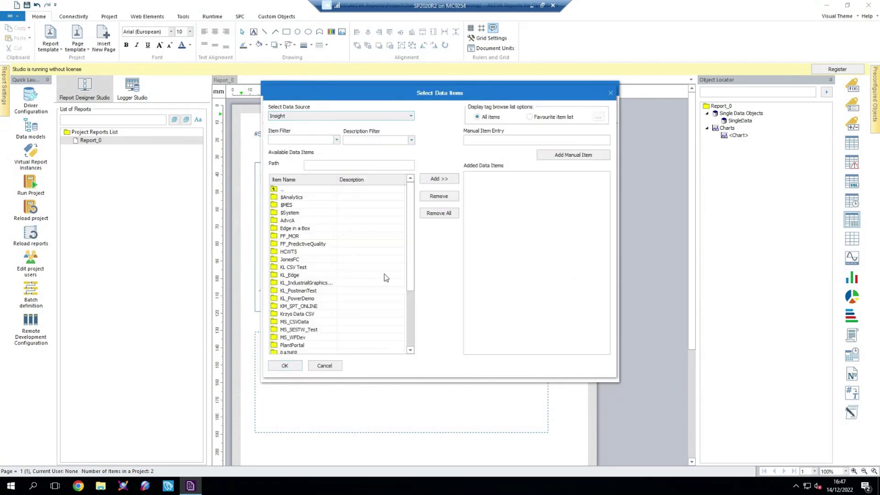
pyautogui.moveTo(409, 241); pyautogui.dragTo(409, 275)
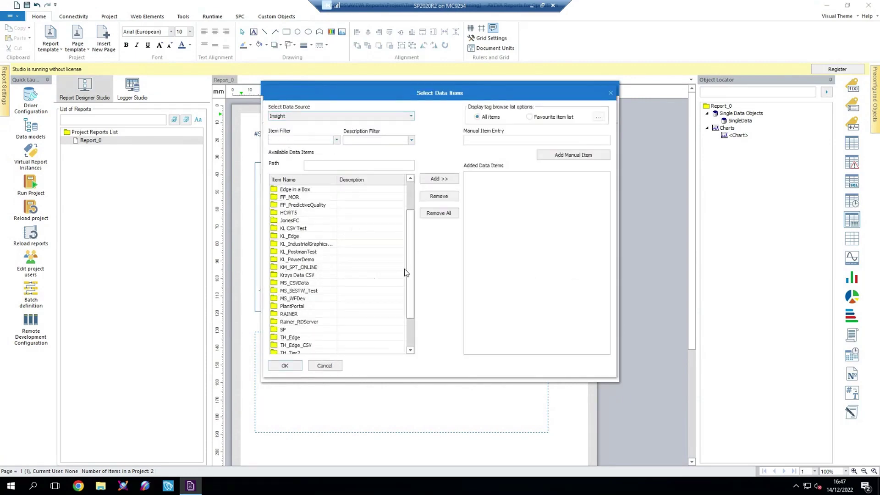
pyautogui.click(301, 260)
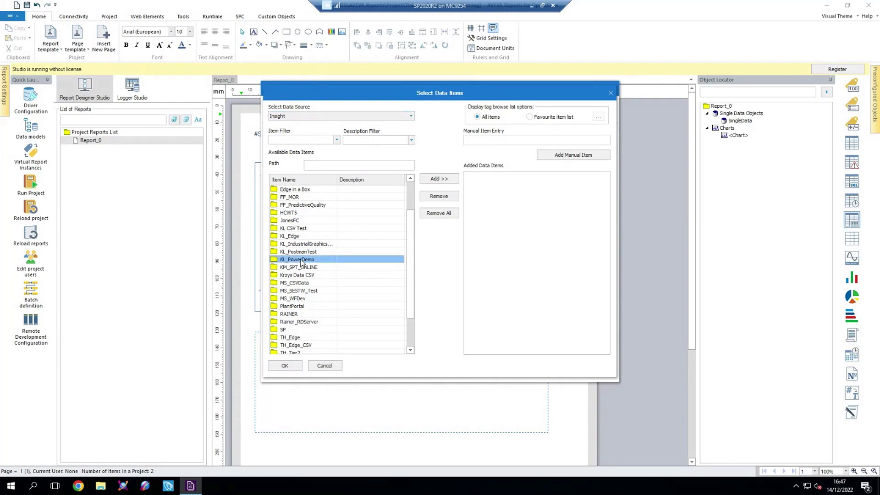
pyautogui.doubleClick(302, 260)
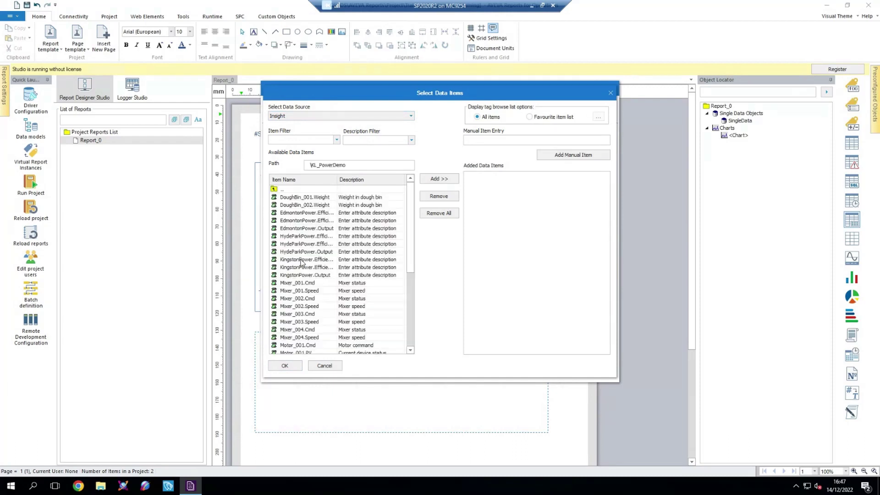
pyautogui.click(317, 197)
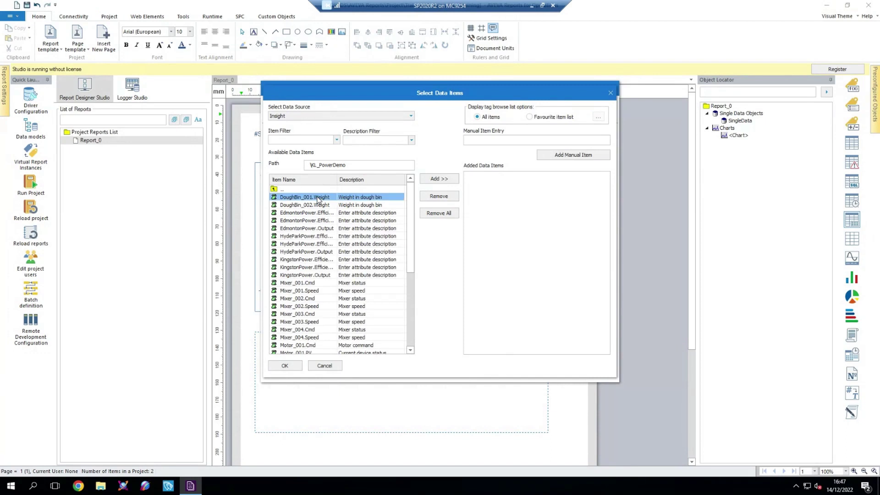
pyautogui.click(439, 180)
pyautogui.click(312, 205)
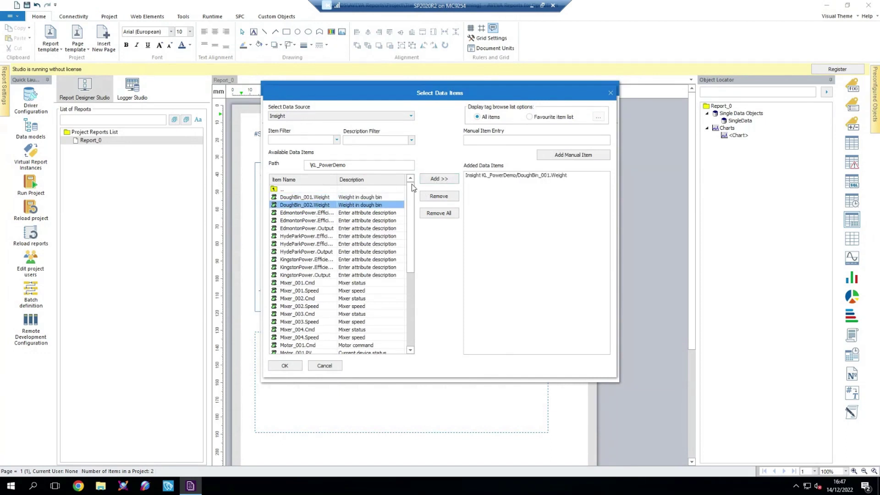
pyautogui.click(447, 179)
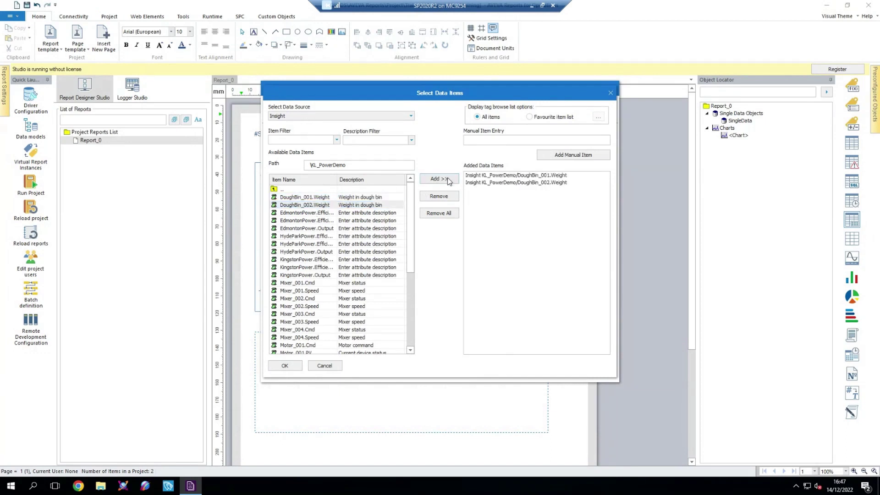
pyautogui.click(285, 366)
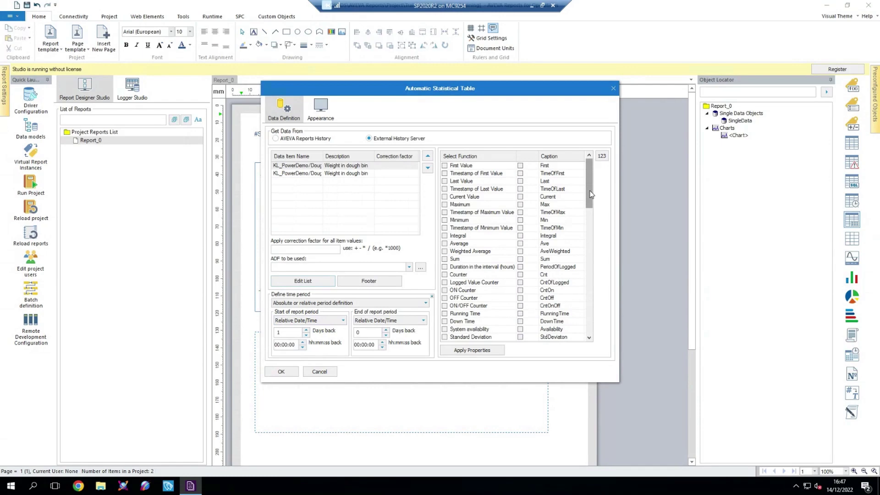
# Enable the Maximum, Minimum and Average statistics and create the table
pyautogui.moveTo(591, 194); pyautogui.dragTo(591, 200)
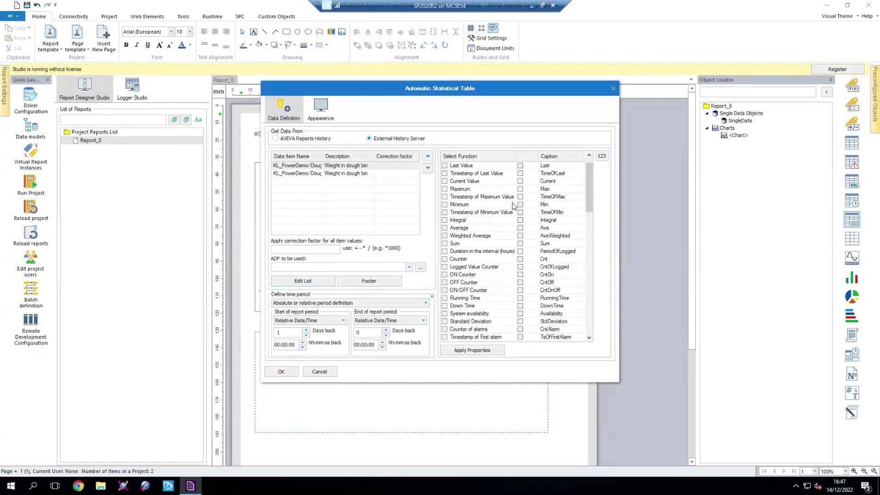
pyautogui.click(521, 189)
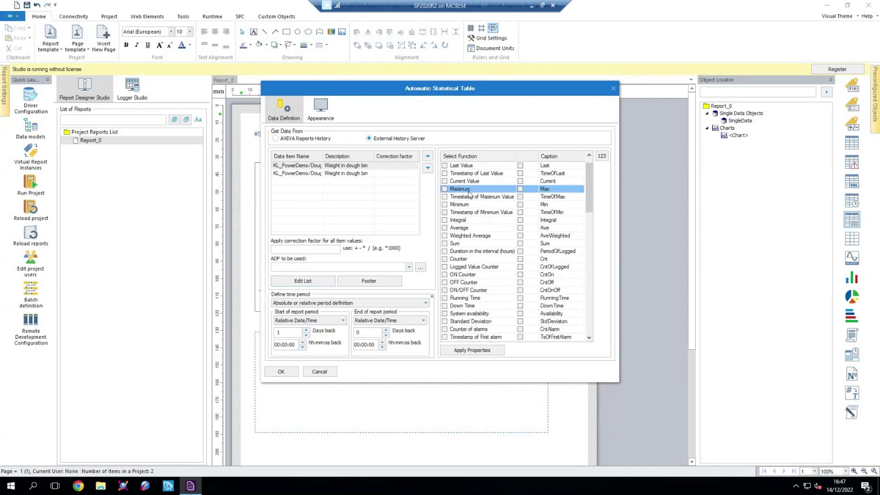
pyautogui.click(446, 205)
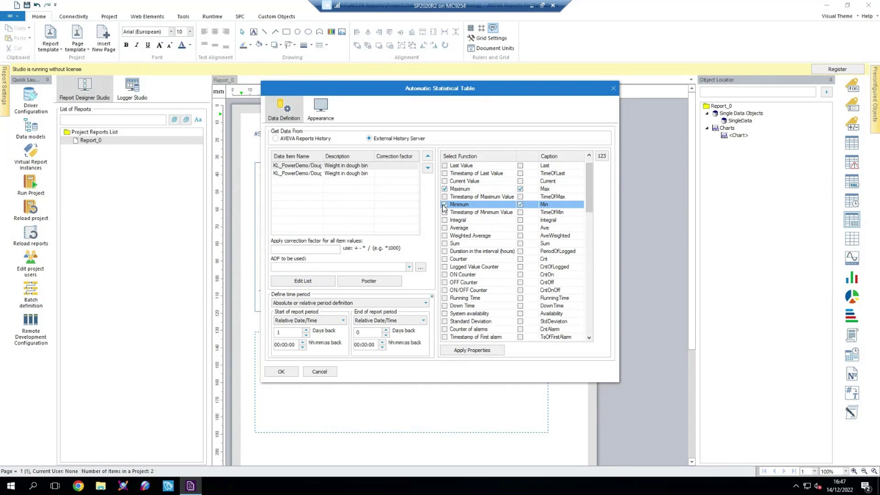
pyautogui.click(445, 228)
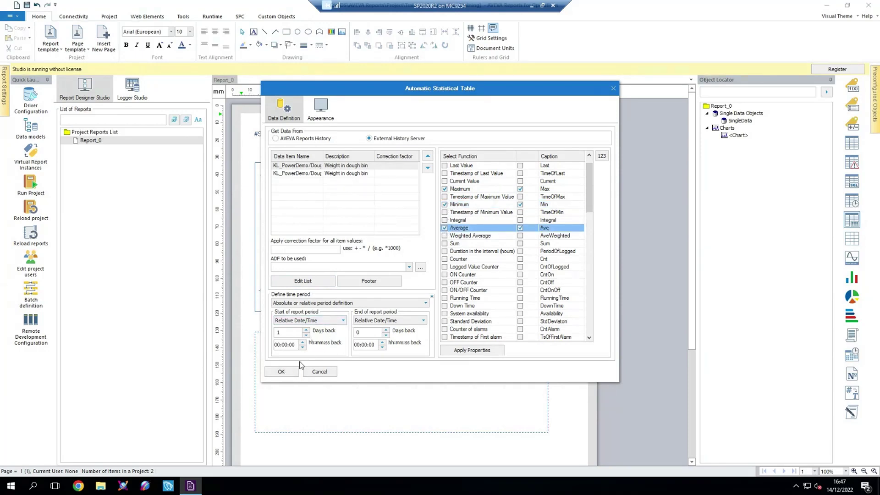
pyautogui.click(295, 372)
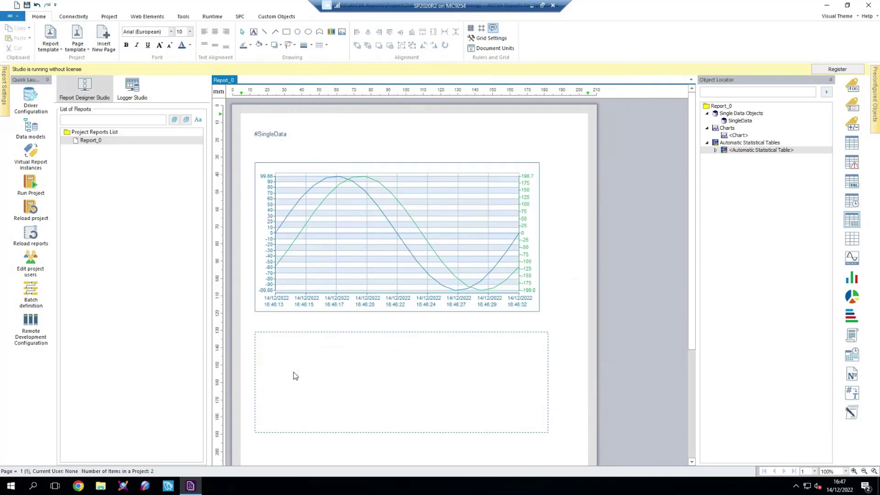
# Save and run the project, then generate Report_0 immediately
pyautogui.click(571, 286)
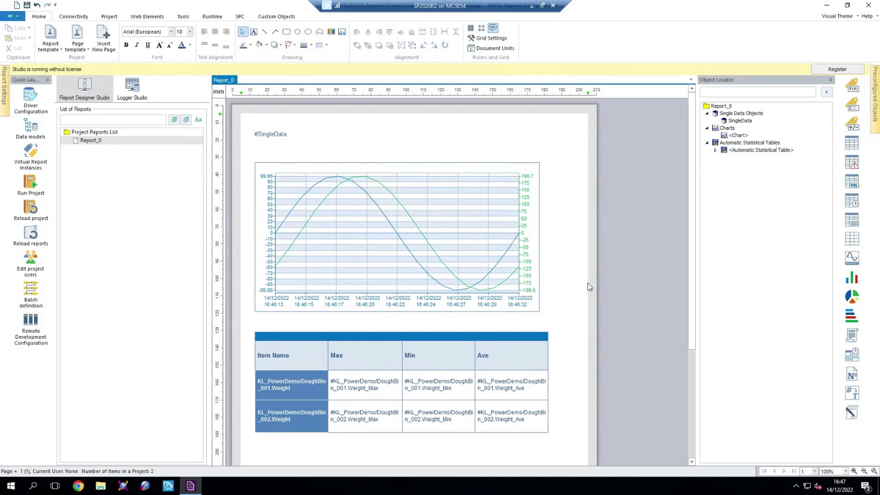
pyautogui.click(37, 185)
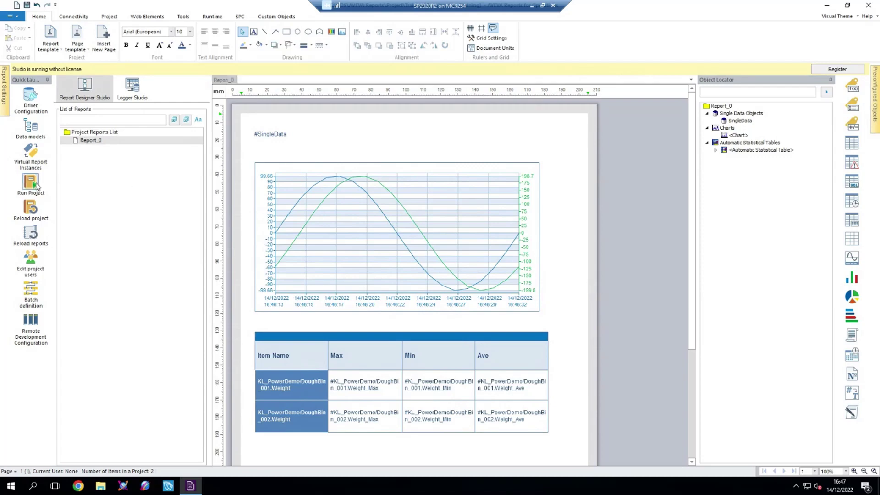
pyautogui.click(416, 263)
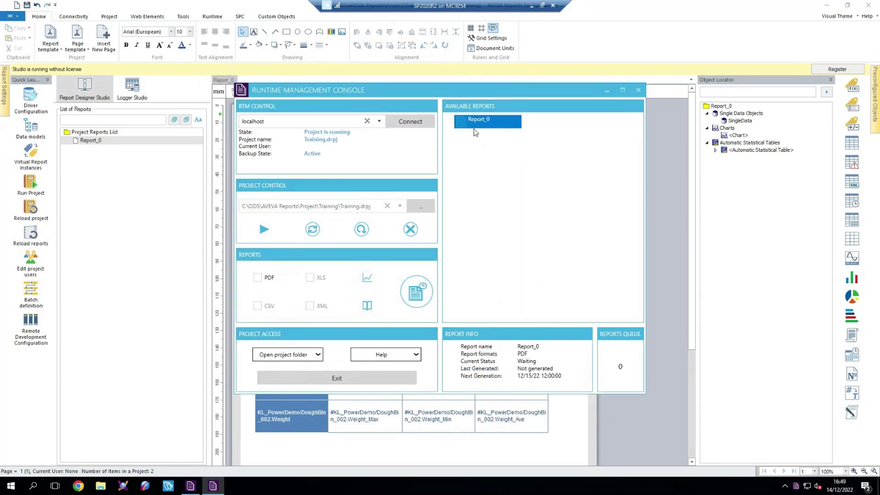
pyautogui.rightClick(486, 127)
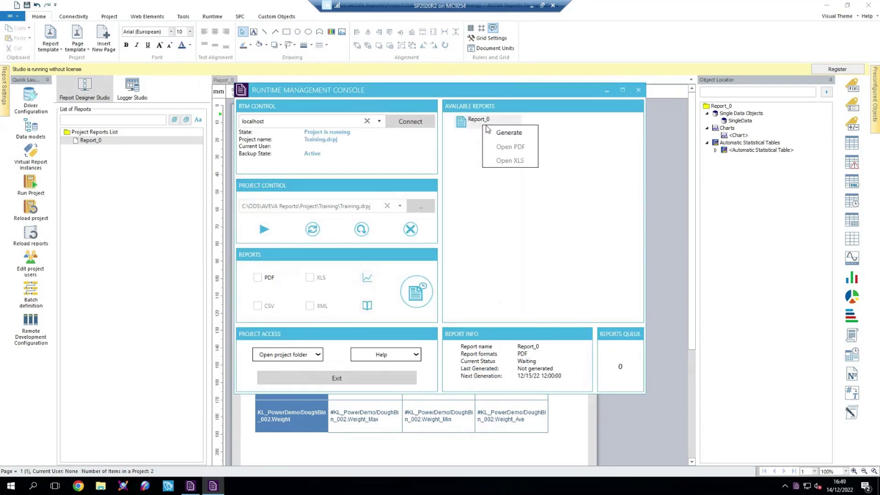
pyautogui.click(509, 133)
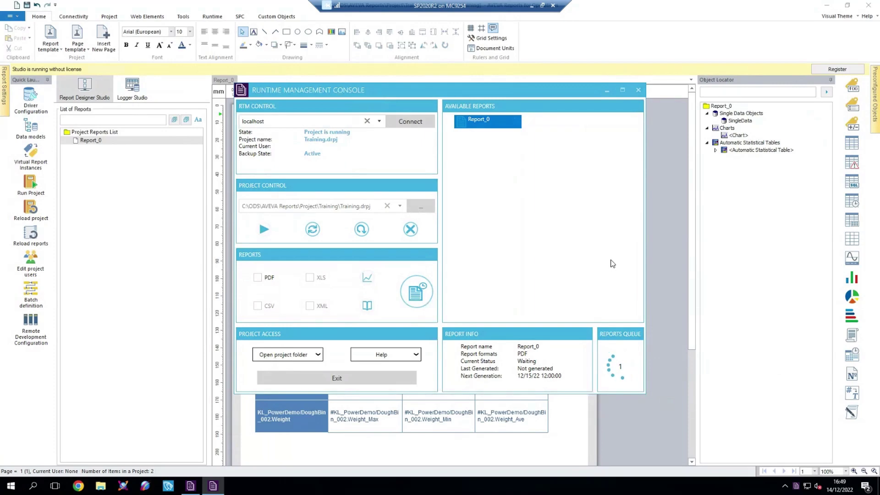
# Open the project's Reports folder and the generated Report_0_14_12_2022_16_49_20.pdf
pyautogui.click(287, 357)
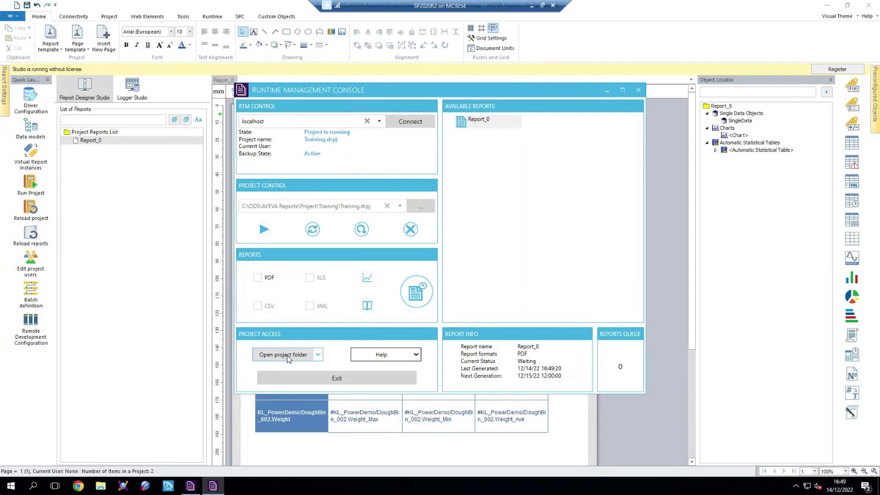
pyautogui.click(288, 355)
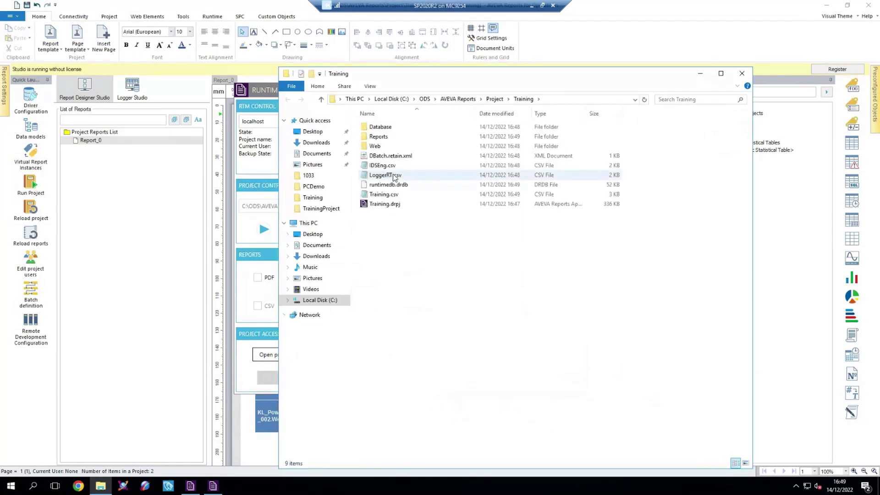
pyautogui.doubleClick(394, 136)
pyautogui.doubleClick(394, 128)
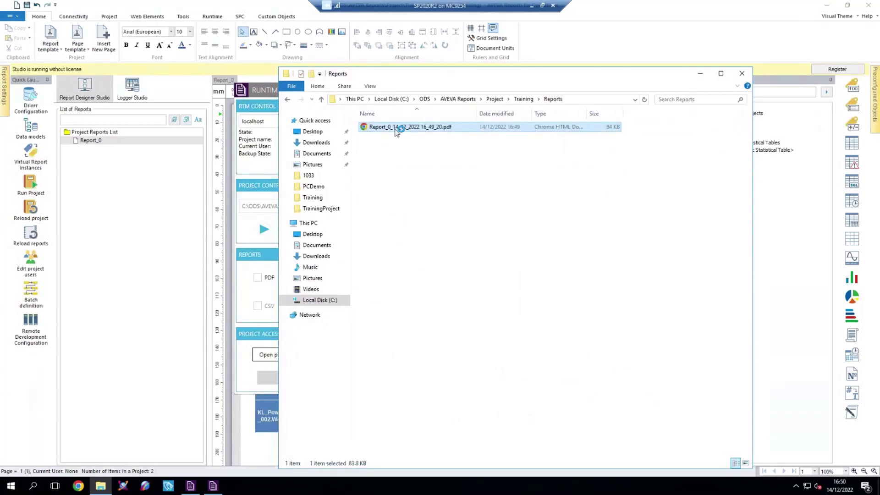